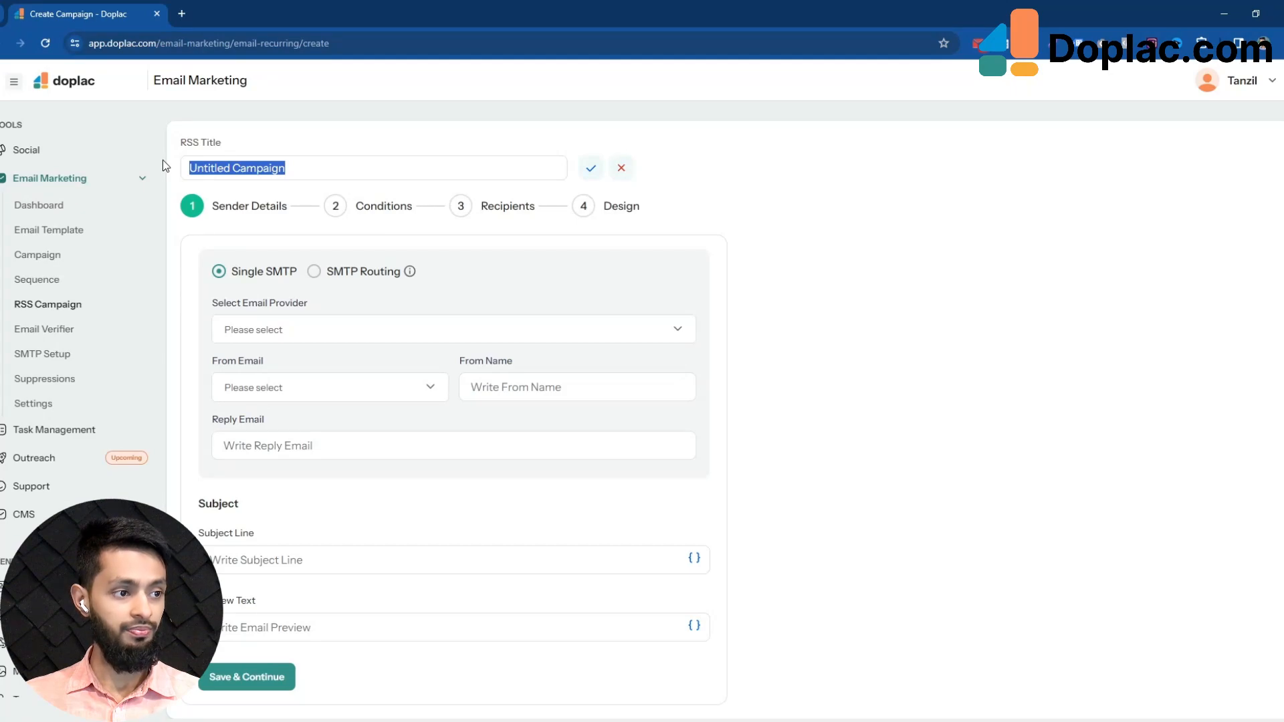
# Rename the untitled RSS campaign to "Test Campaign" and confirm the new title
pyautogui.click(231, 171)
pyautogui.press('BackSpace')
pyautogui.press('BackSpace')
pyautogui.press('BackSpace')
pyautogui.press('BackSpace')
pyautogui.press('BackSpace')
pyautogui.press('BackSpace')
pyautogui.press('BackSpace')
pyautogui.press('BackSpace')
pyautogui.write('Test')
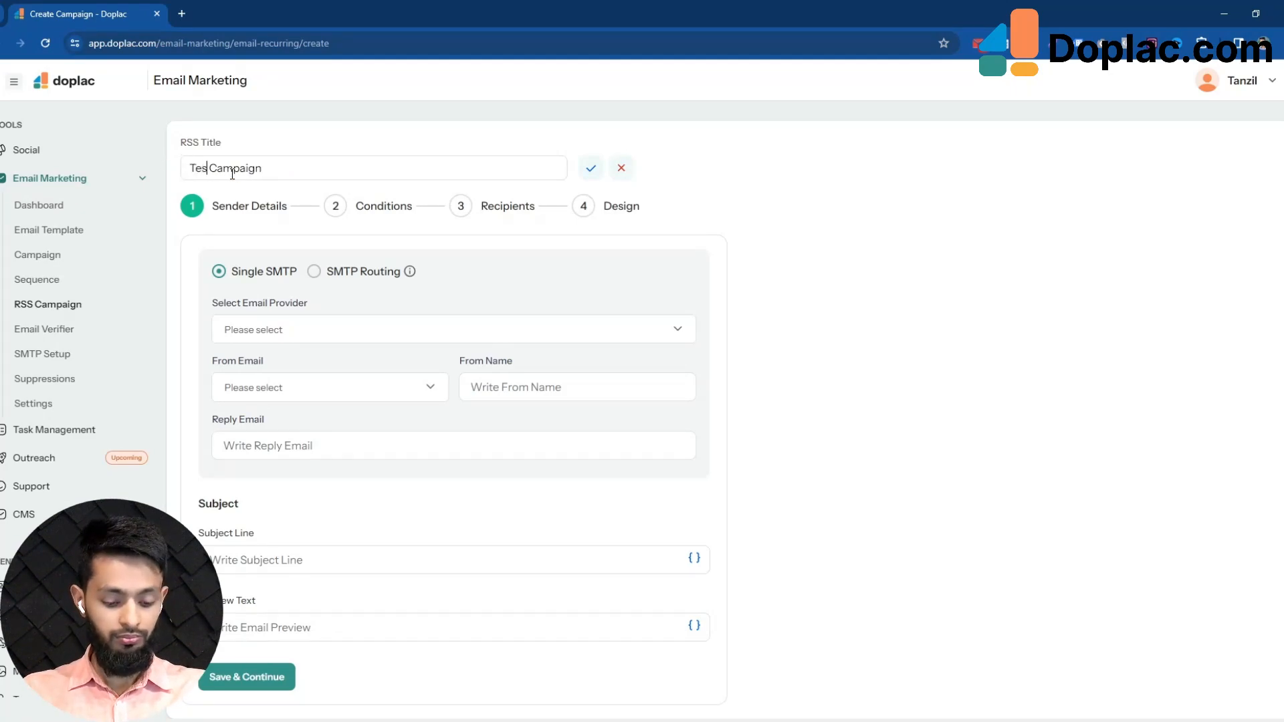
pyautogui.click(590, 168)
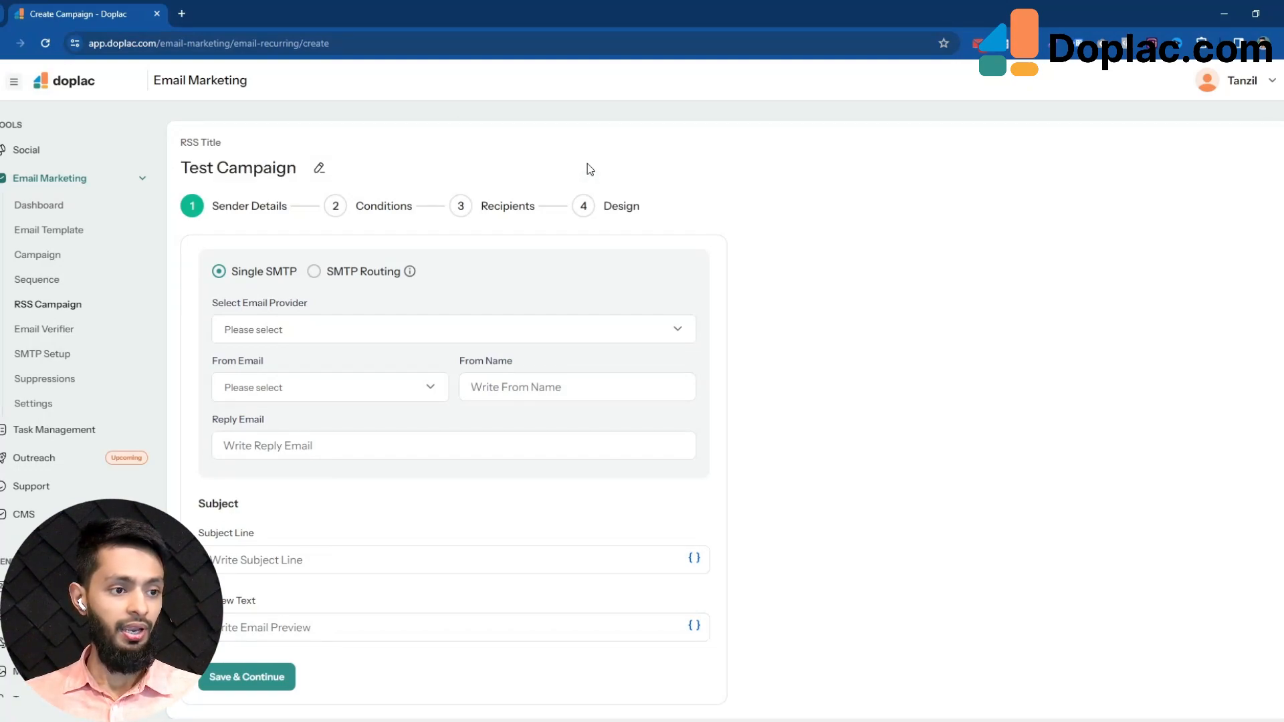
# Choose Mailcow as the email provider and the doplac.com address as the From Email
pyautogui.click(328, 327)
pyautogui.click(264, 366)
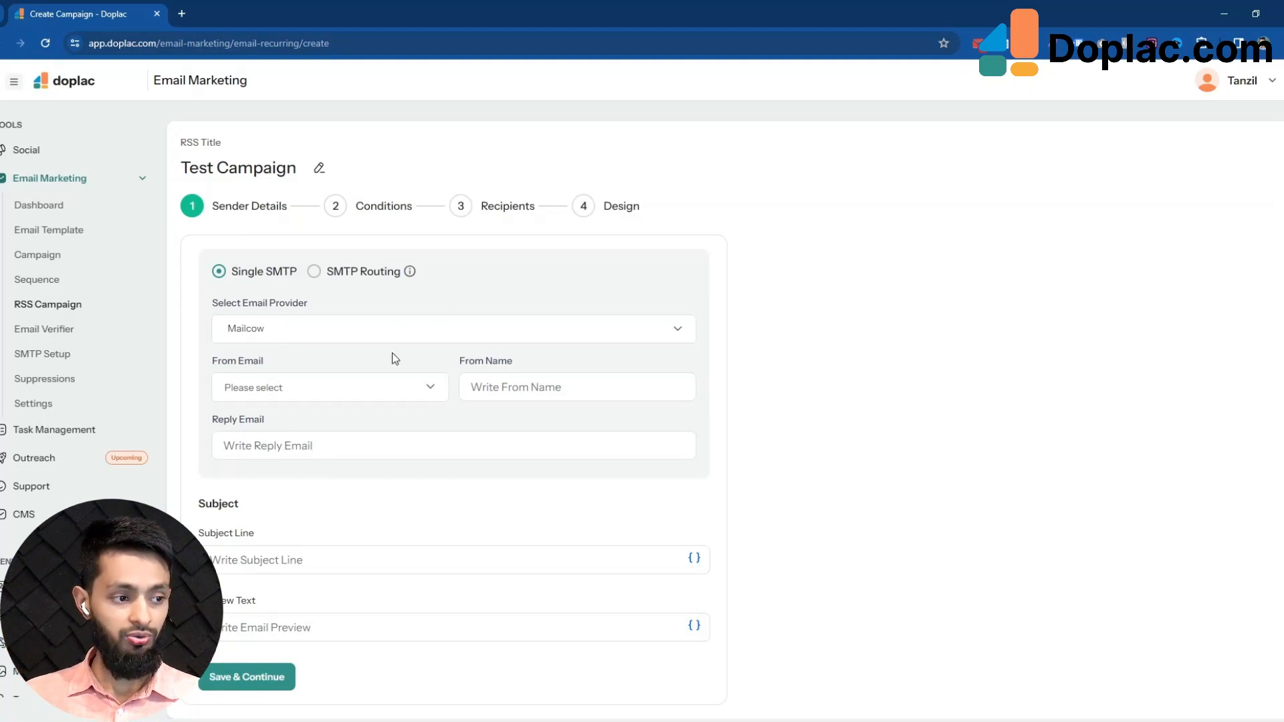
pyautogui.click(405, 386)
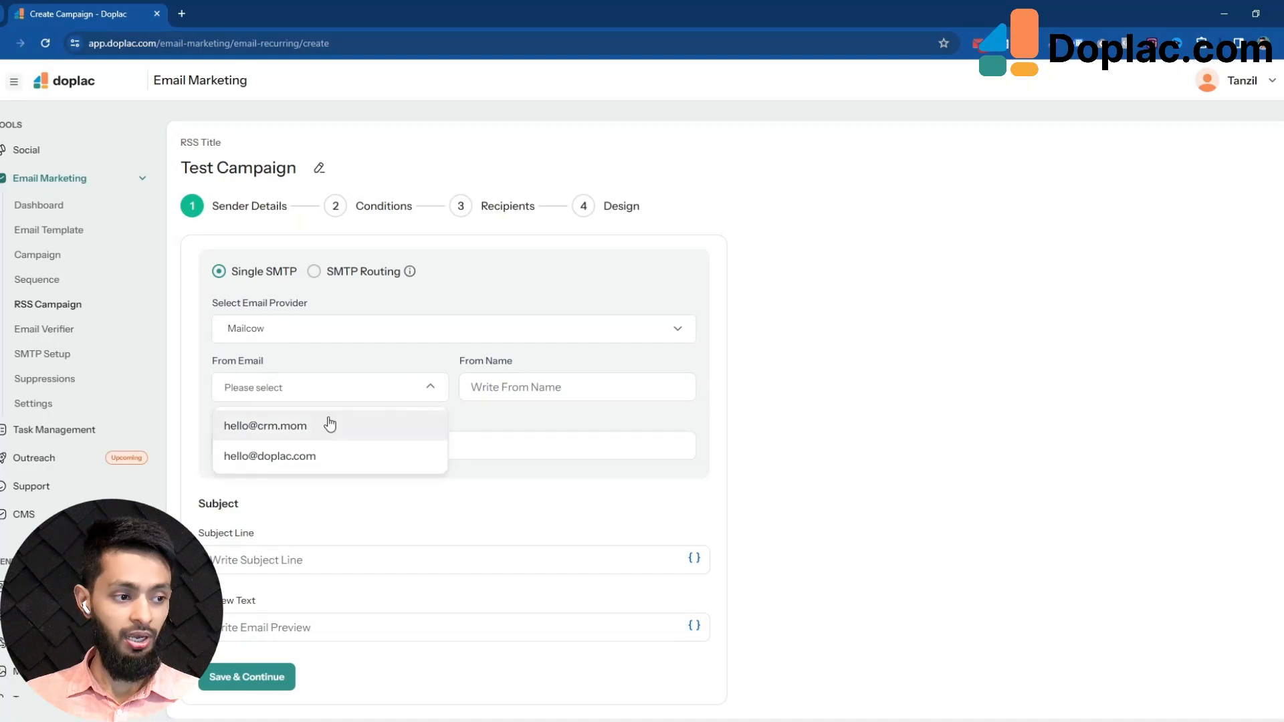
pyautogui.click(306, 453)
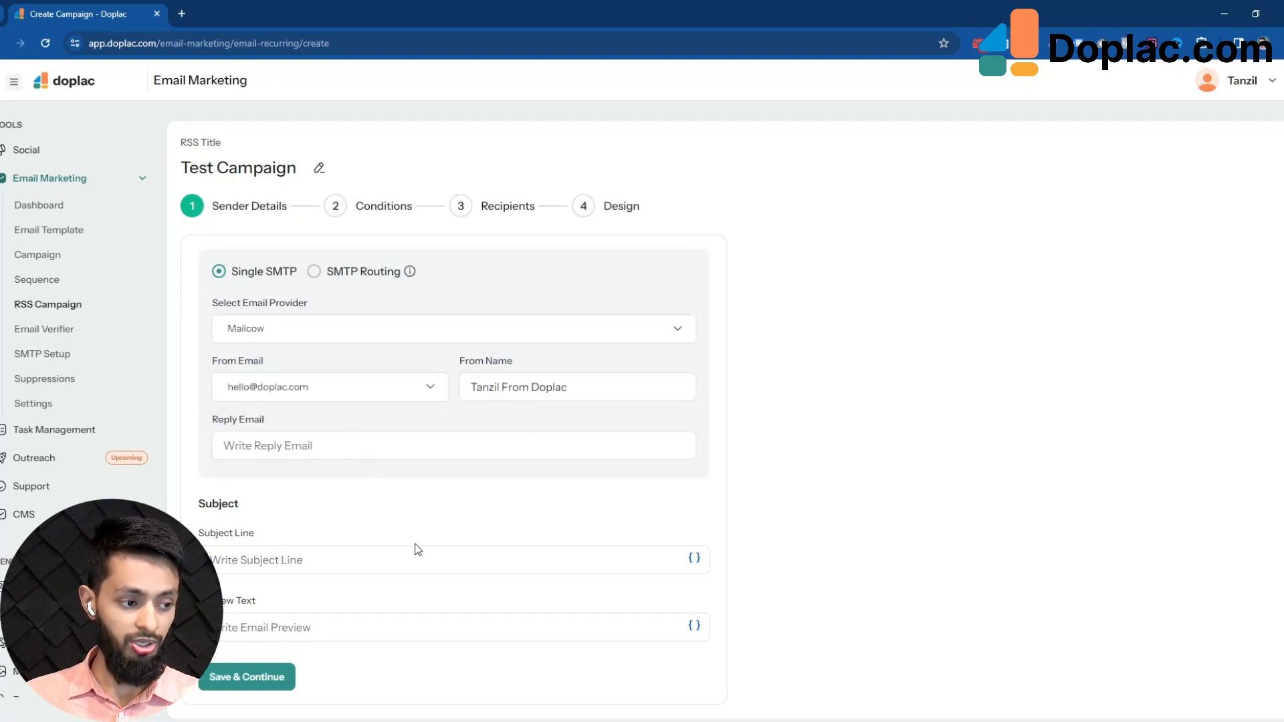
# Enter the subject line "Hello {{contact.first_name}} How are you doing?" and save the sender details
pyautogui.click(384, 567)
pyautogui.write('Hello {{contact.first_name}} How are you doing?')
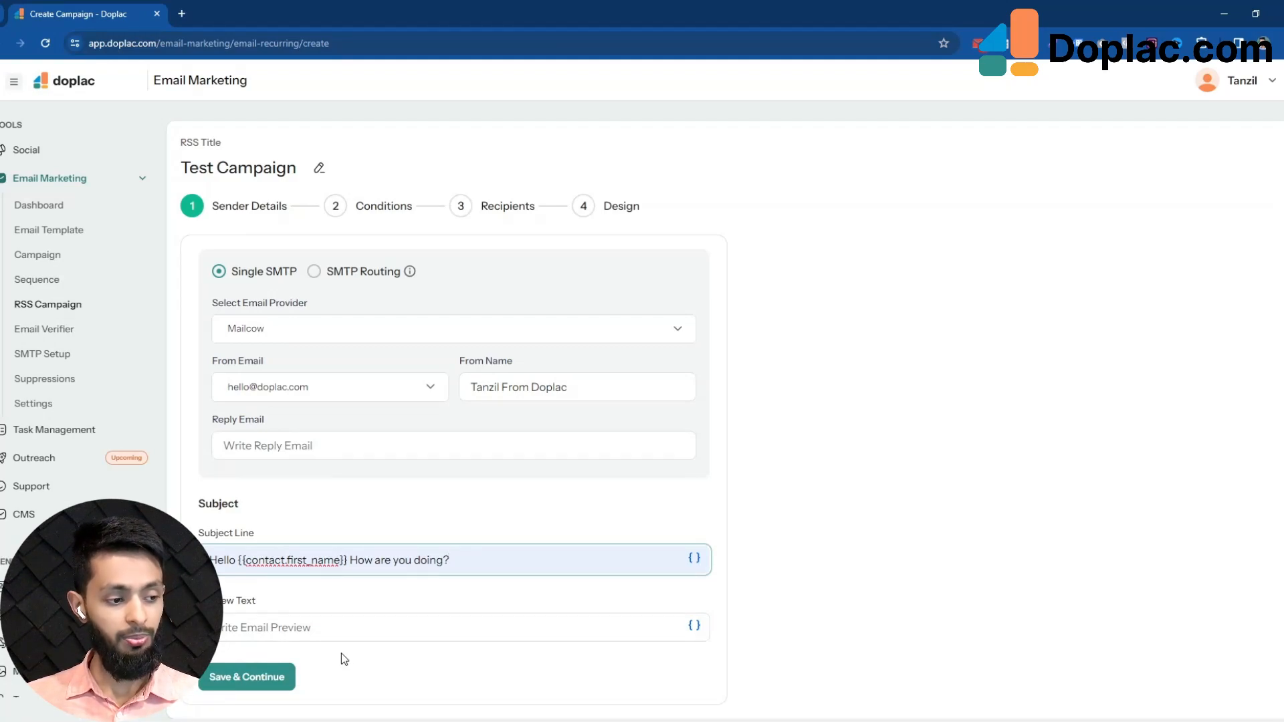
pyautogui.click(260, 678)
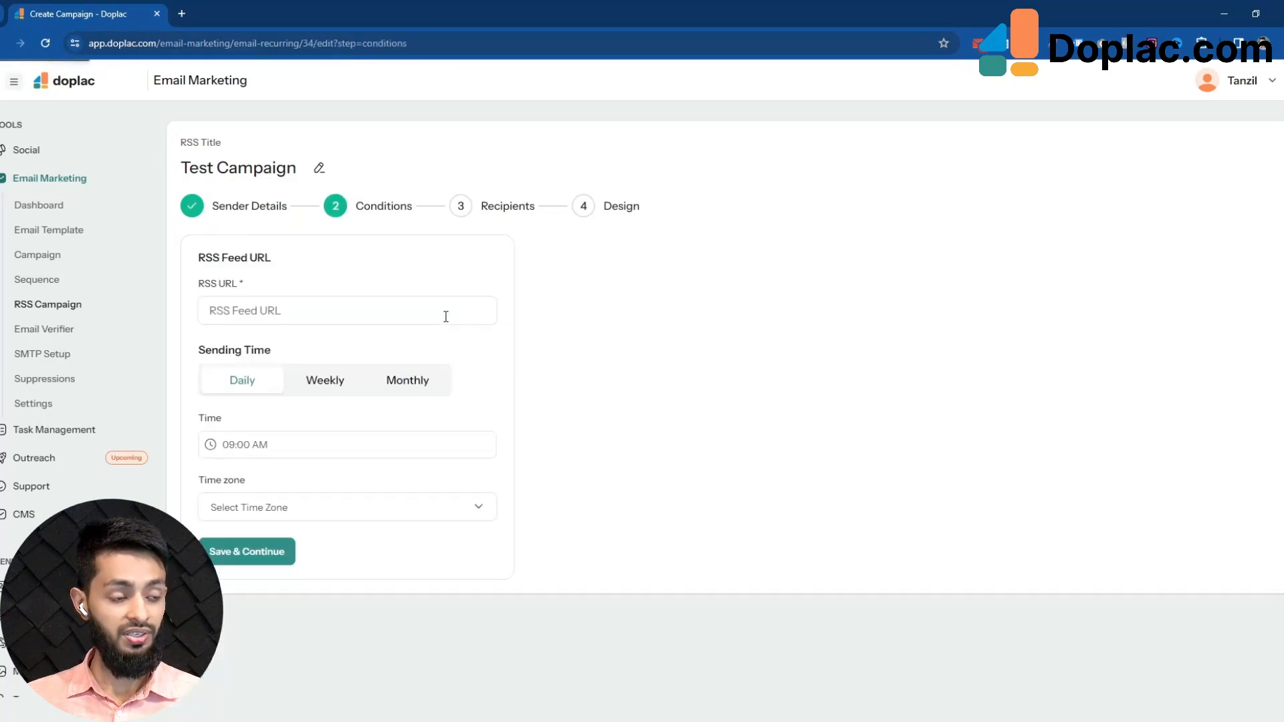
# Paste the RSS feed URL and set the campaign to send weekly, every Monday
pyautogui.click(310, 309)
pyautogui.hotkey('ctrl', 'v')
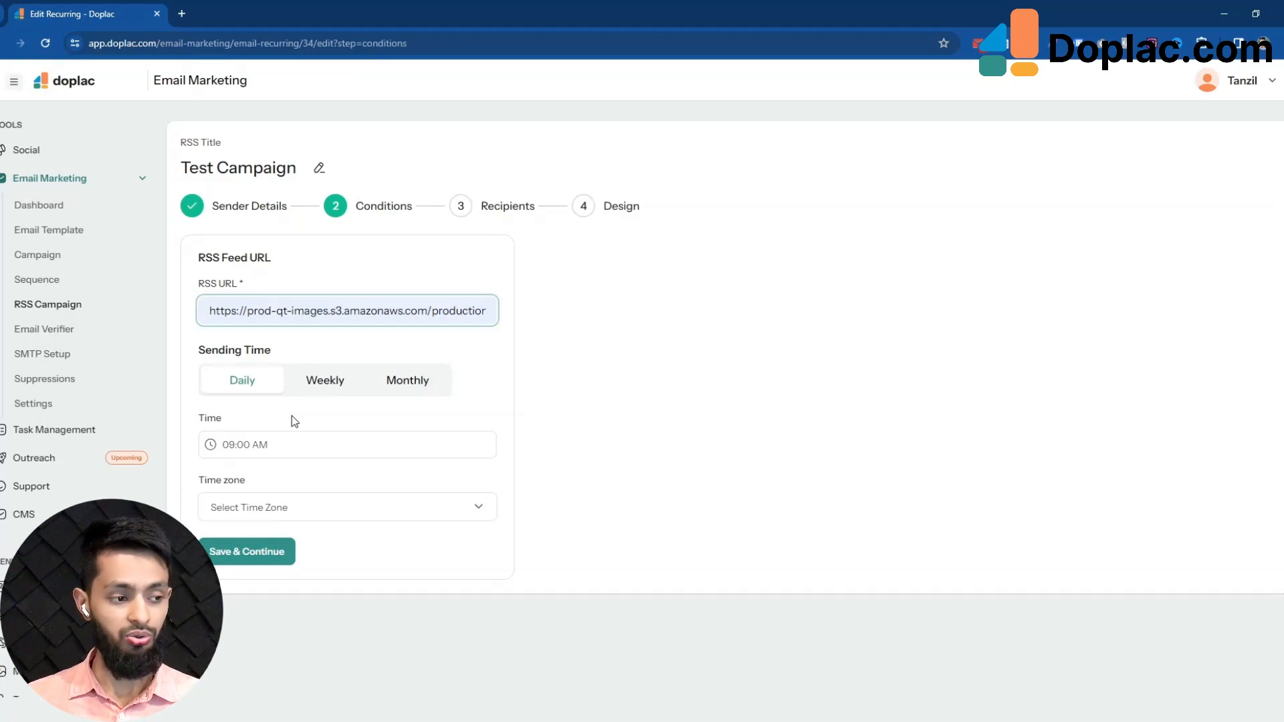
pyautogui.click(337, 380)
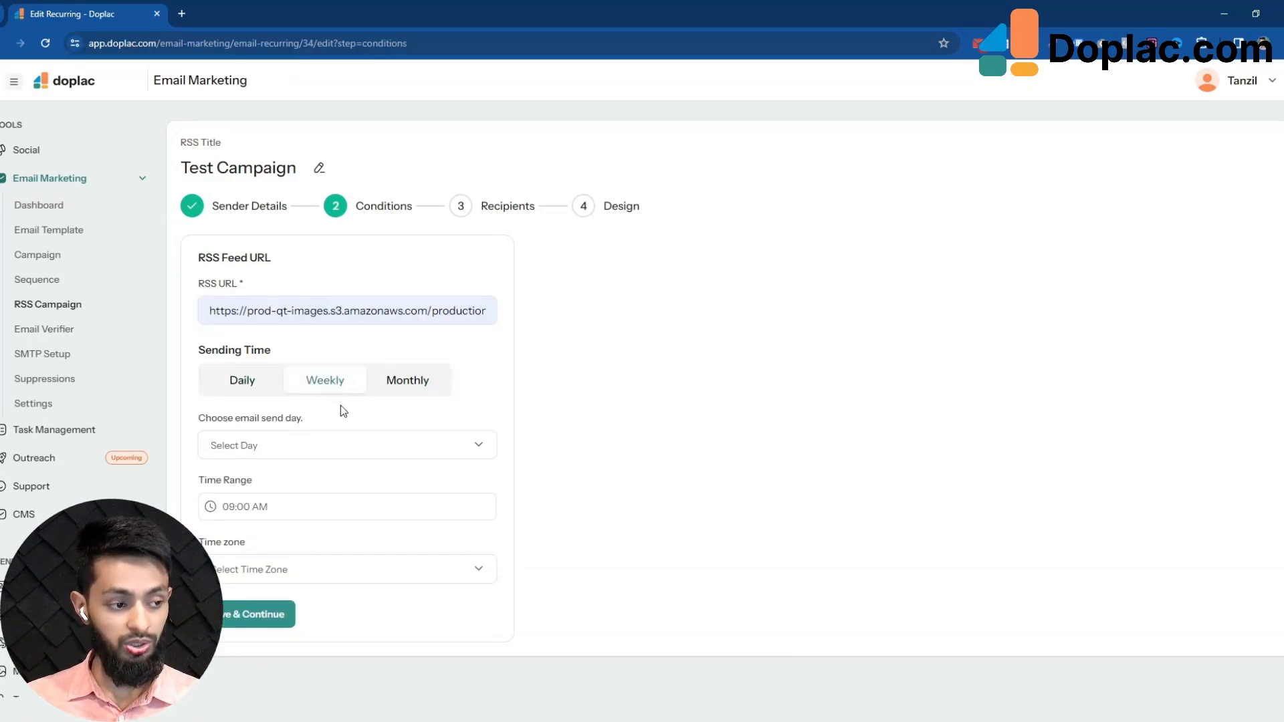
pyautogui.click(367, 448)
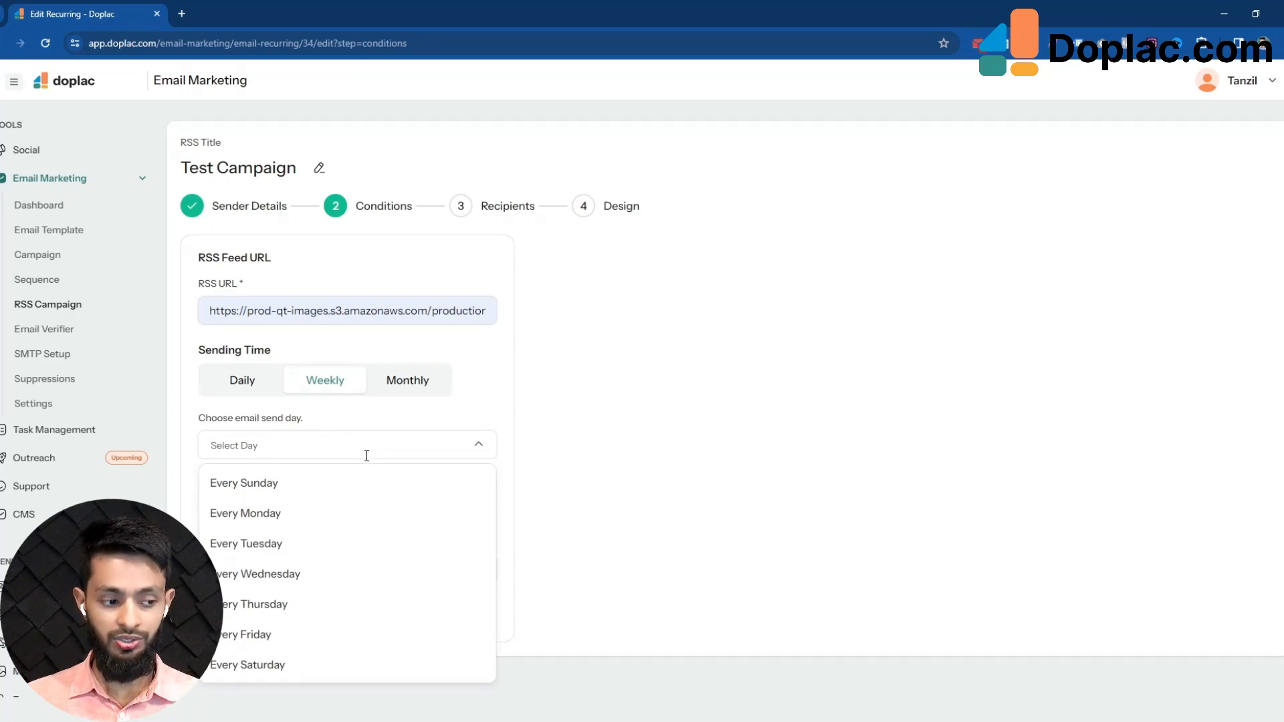
pyautogui.click(319, 530)
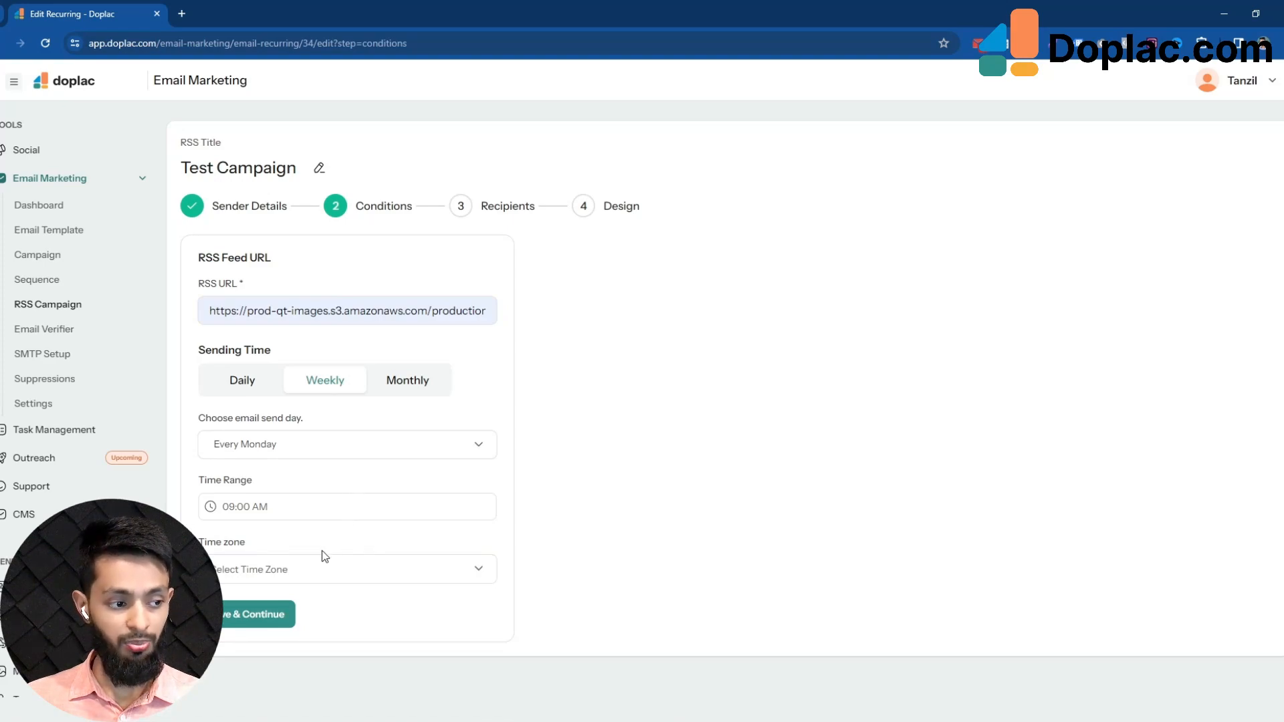
# Set the sending time zone to Africa/Accra and save the campaign conditions
pyautogui.click(327, 569)
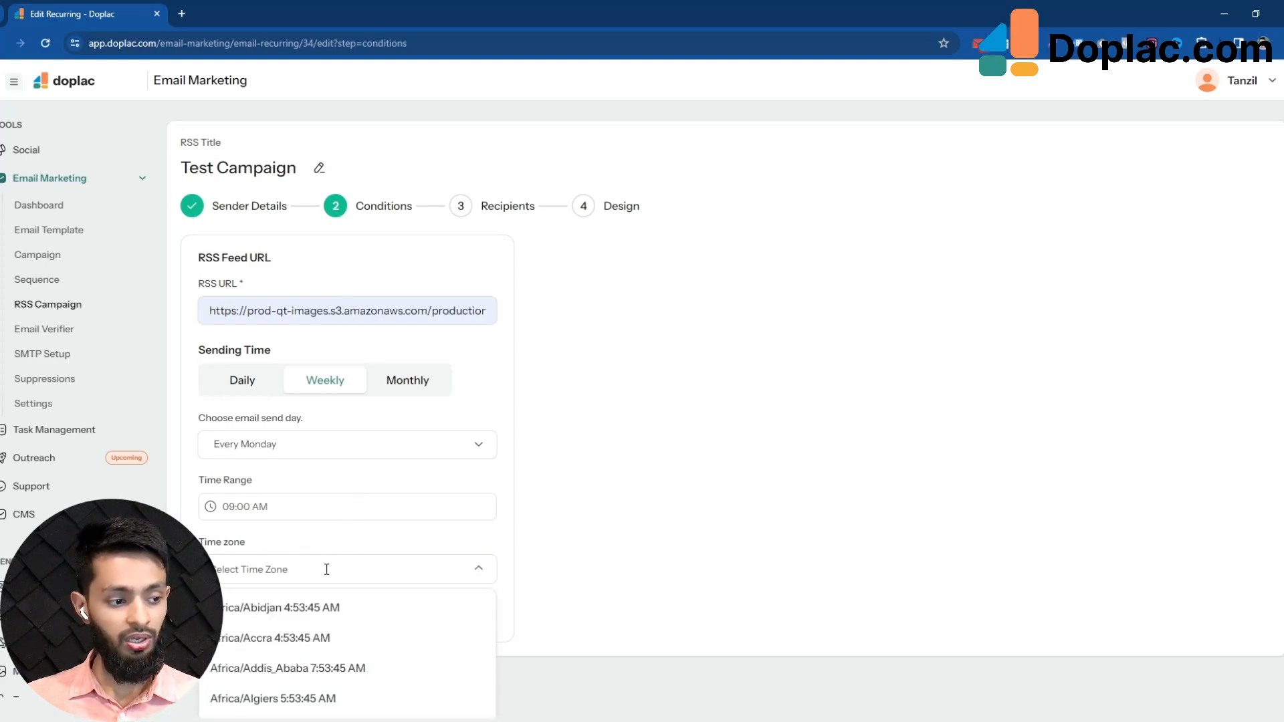
pyautogui.click(318, 640)
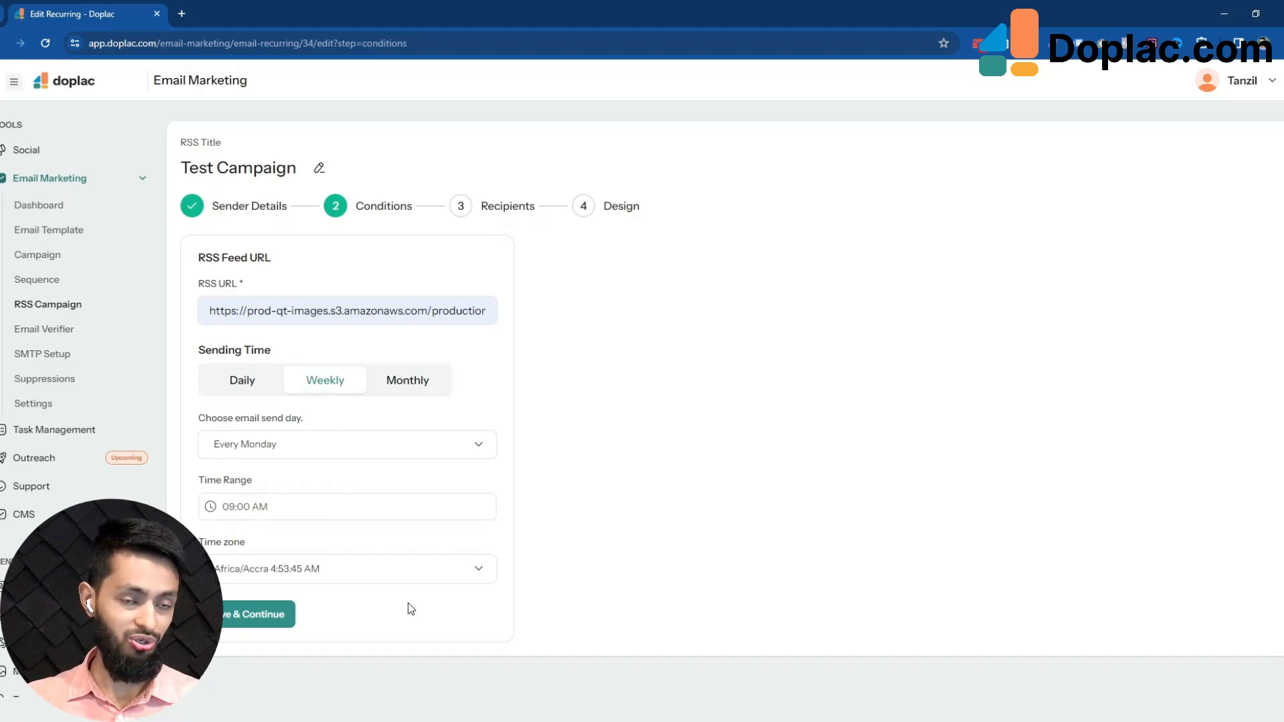
pyautogui.click(268, 616)
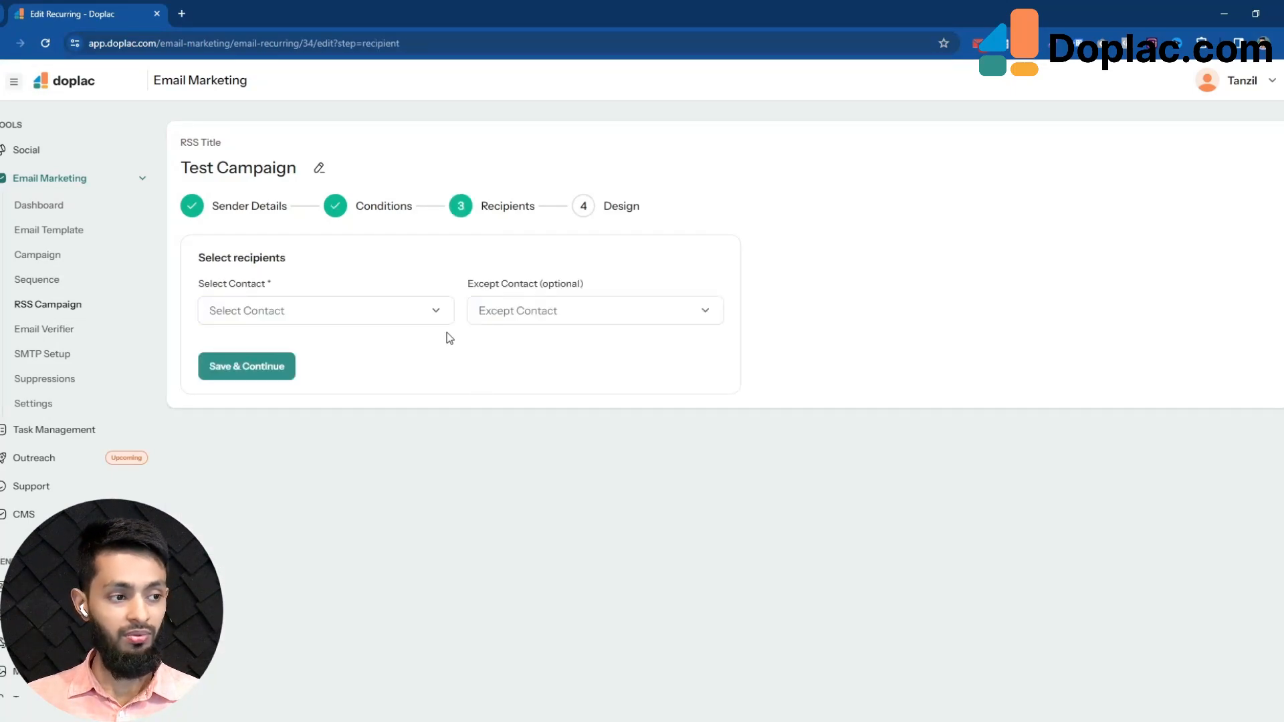
# Select the "For test" contact list as recipients and continue to the email design
pyautogui.click(422, 315)
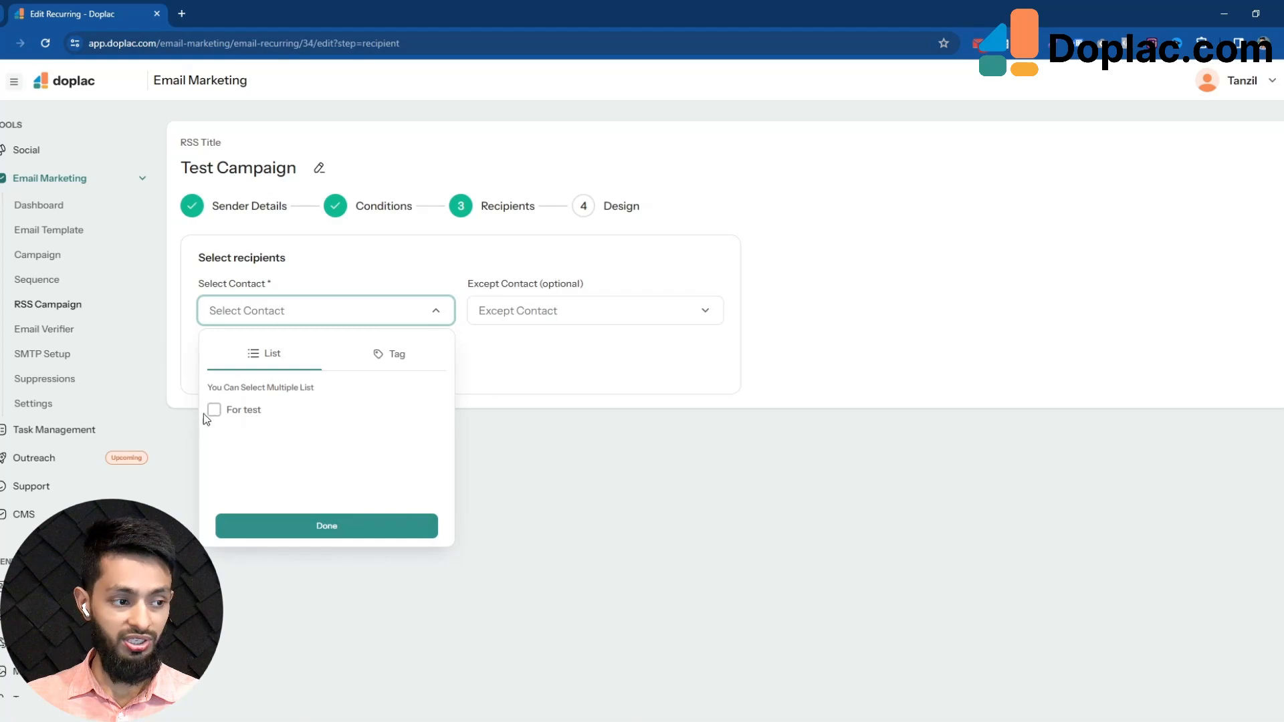
pyautogui.click(214, 411)
pyautogui.click(315, 532)
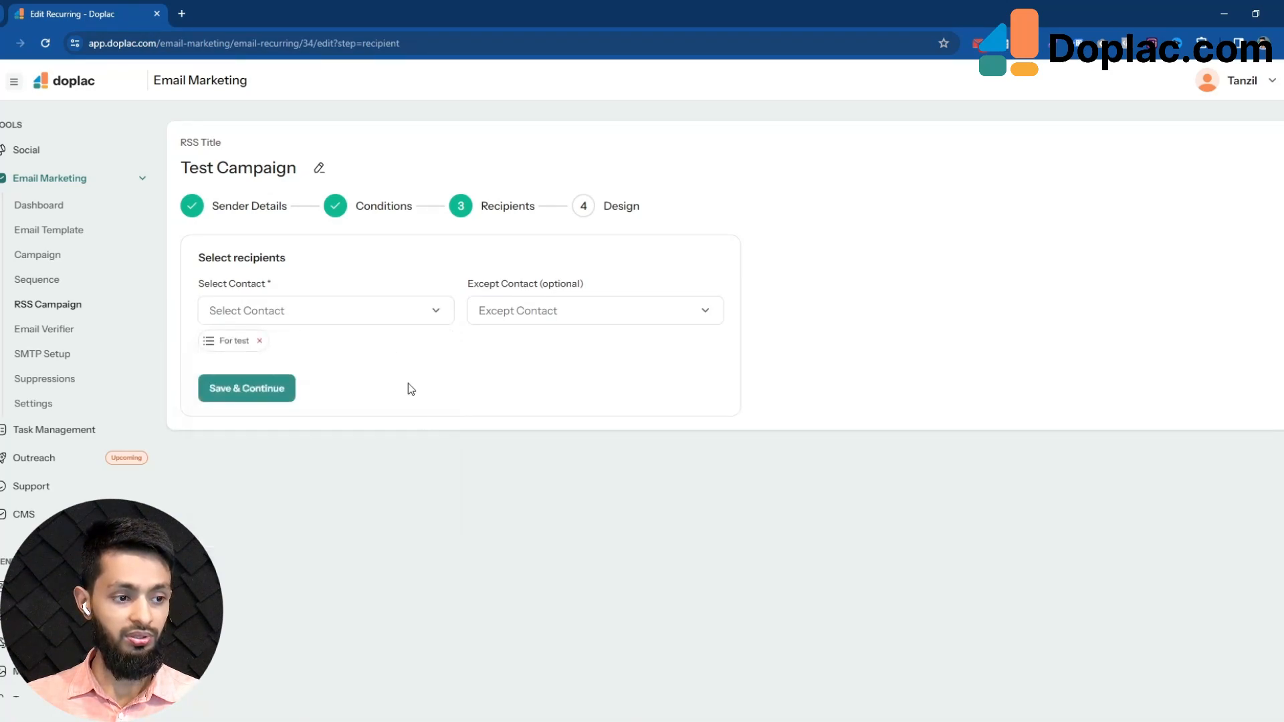
pyautogui.click(269, 394)
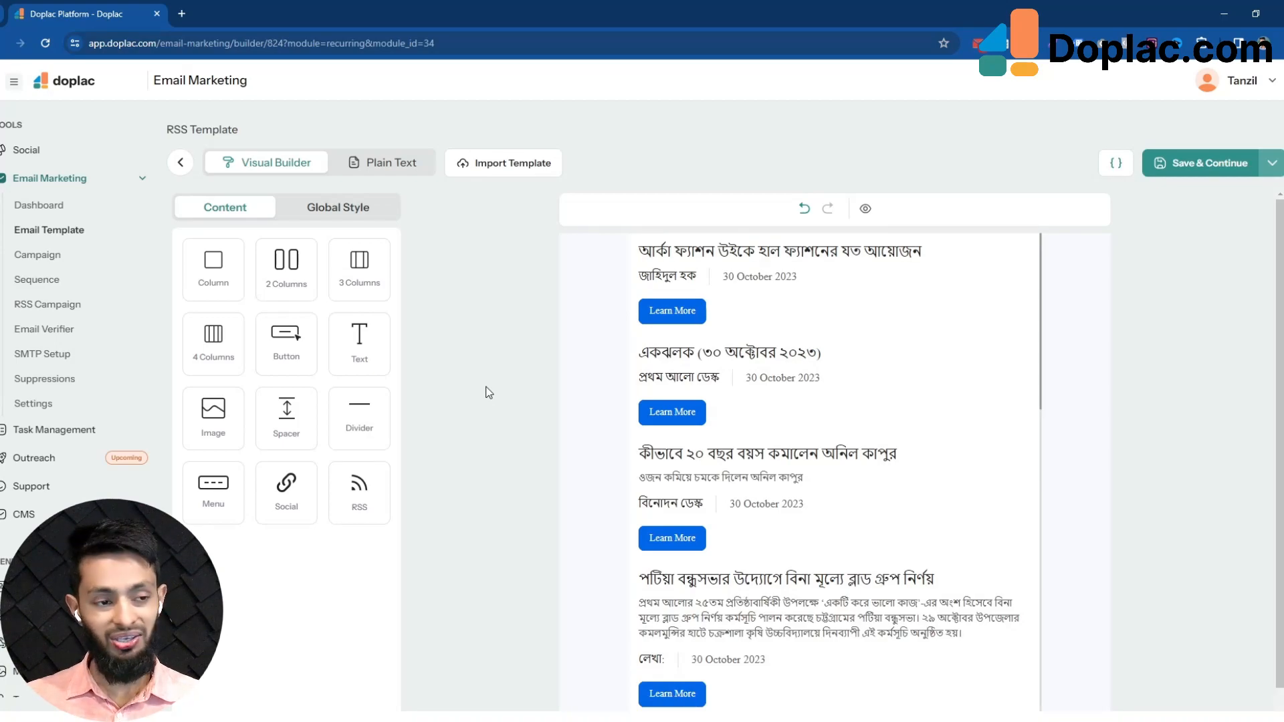
# Change the RSS block's layout to one full-width item above rows of two columns
pyautogui.click(917, 504)
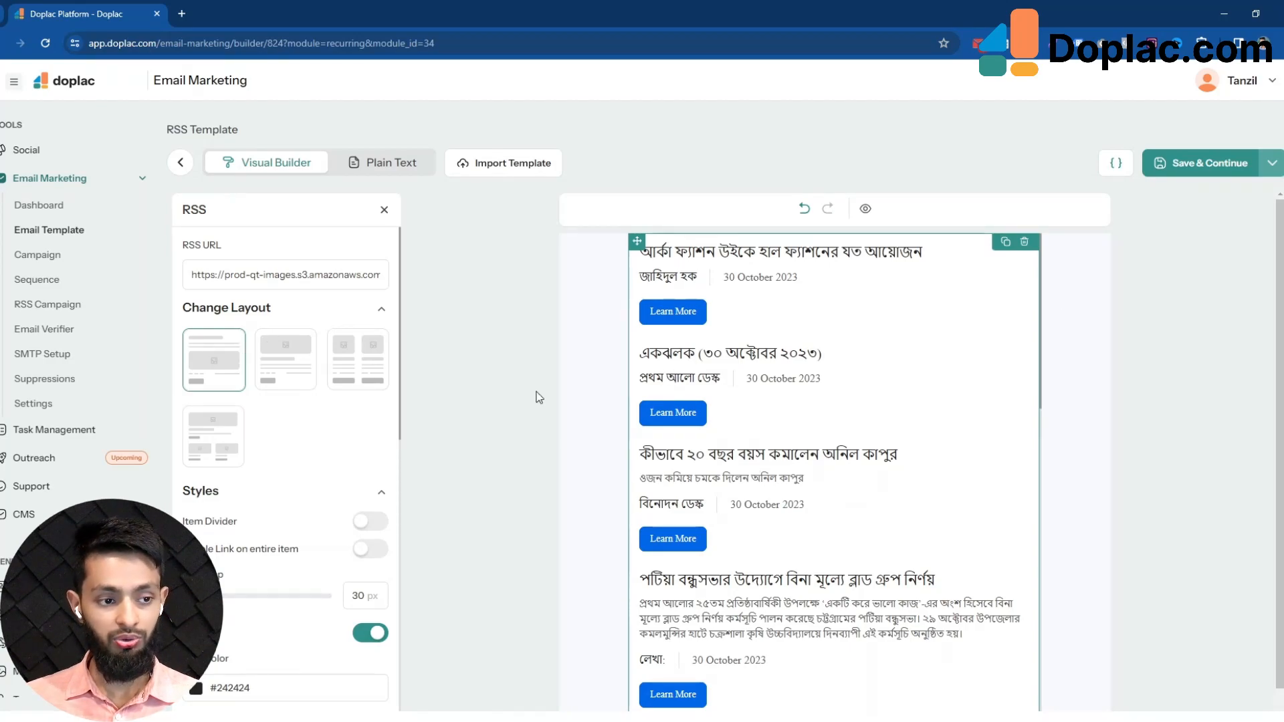
pyautogui.click(285, 367)
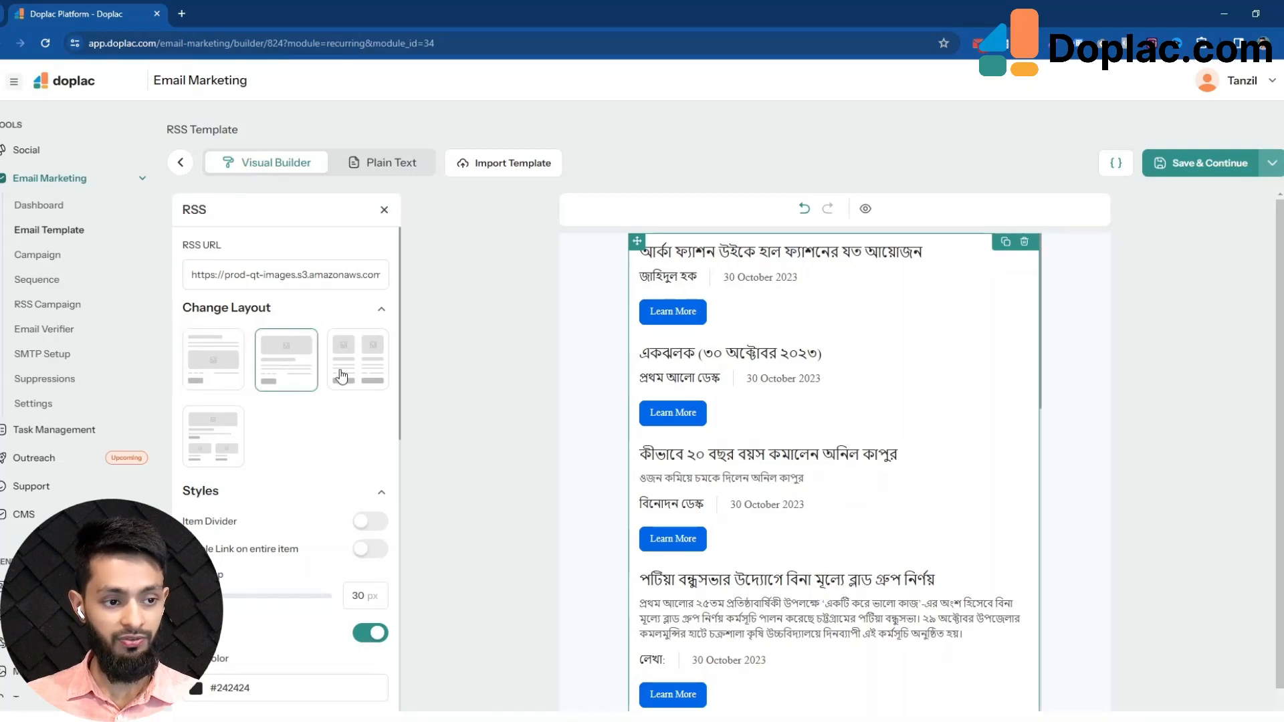
pyautogui.click(215, 444)
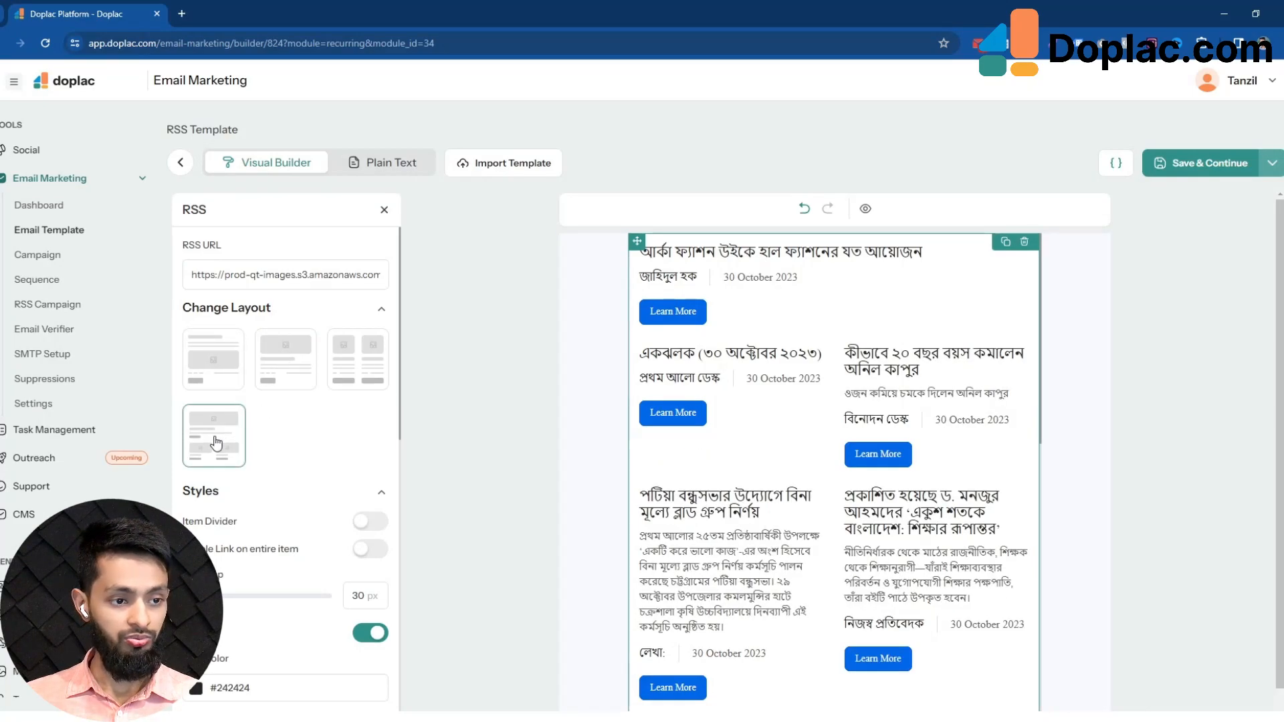
# Try switching the images and dates of the RSS items off and back on
pyautogui.scroll(-6, 296, 450)
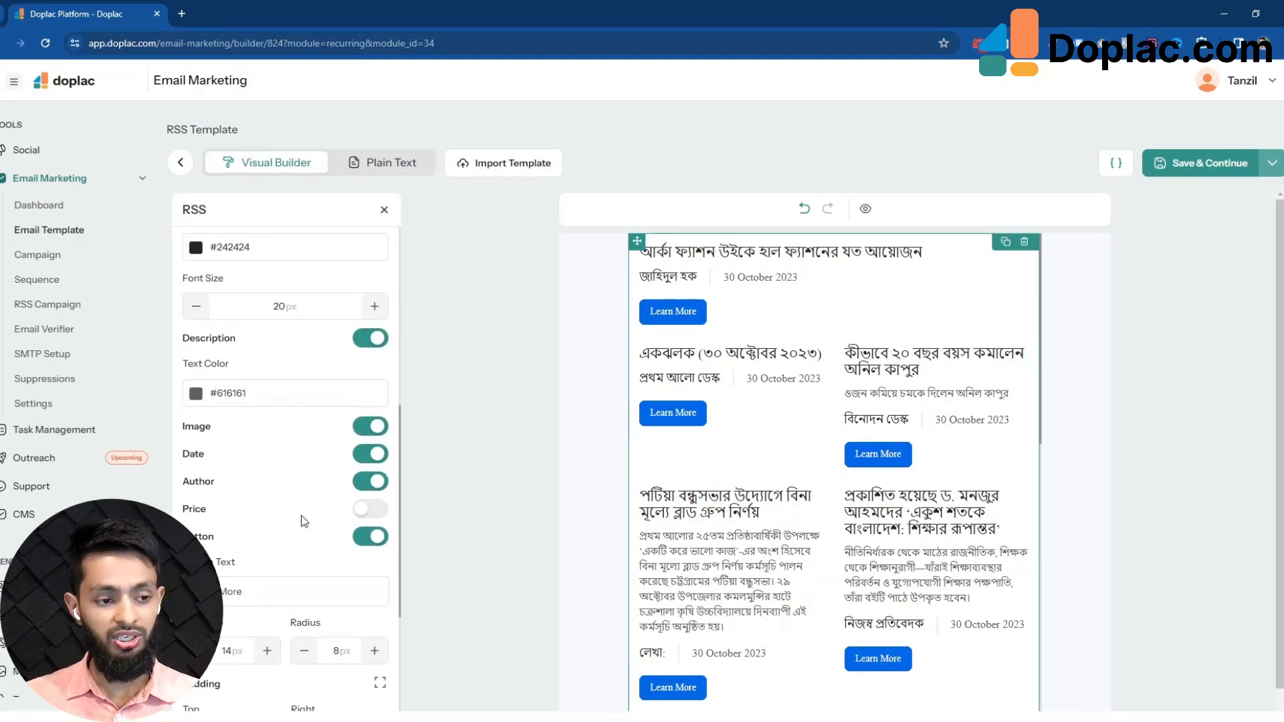
pyautogui.click(371, 428)
pyautogui.click(371, 430)
pyautogui.click(371, 430)
pyautogui.click(371, 430)
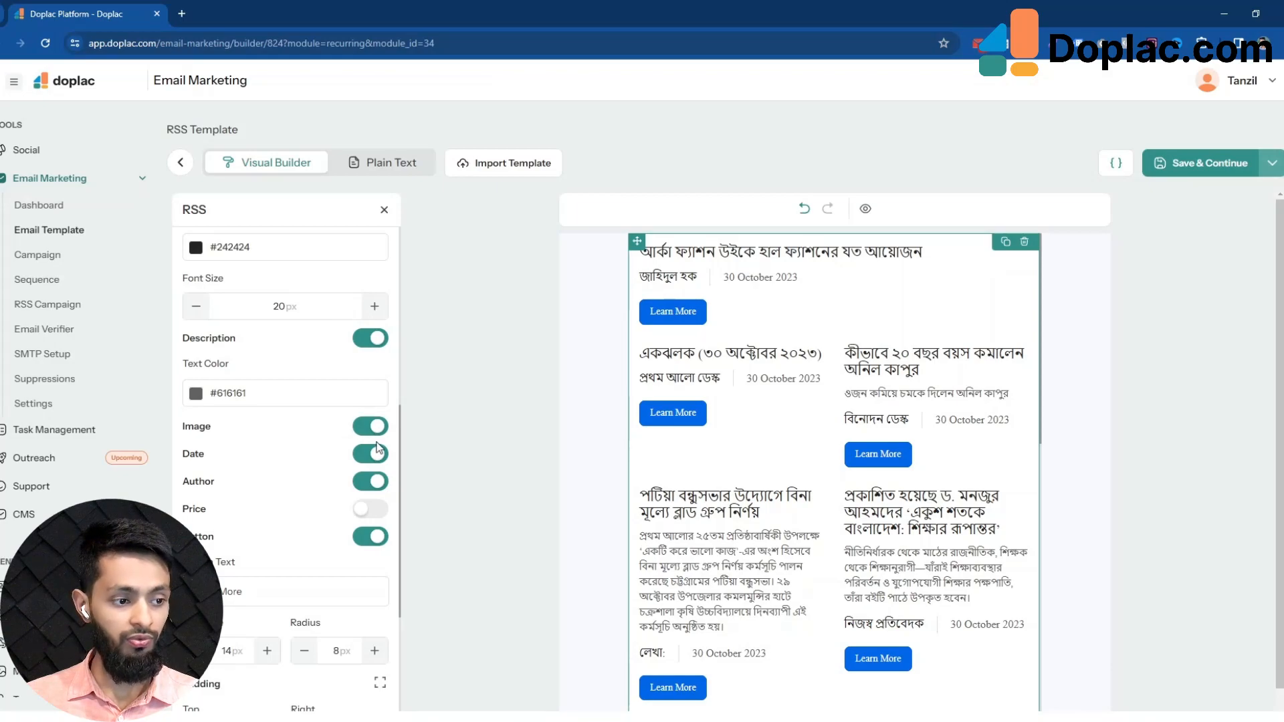
pyautogui.click(379, 455)
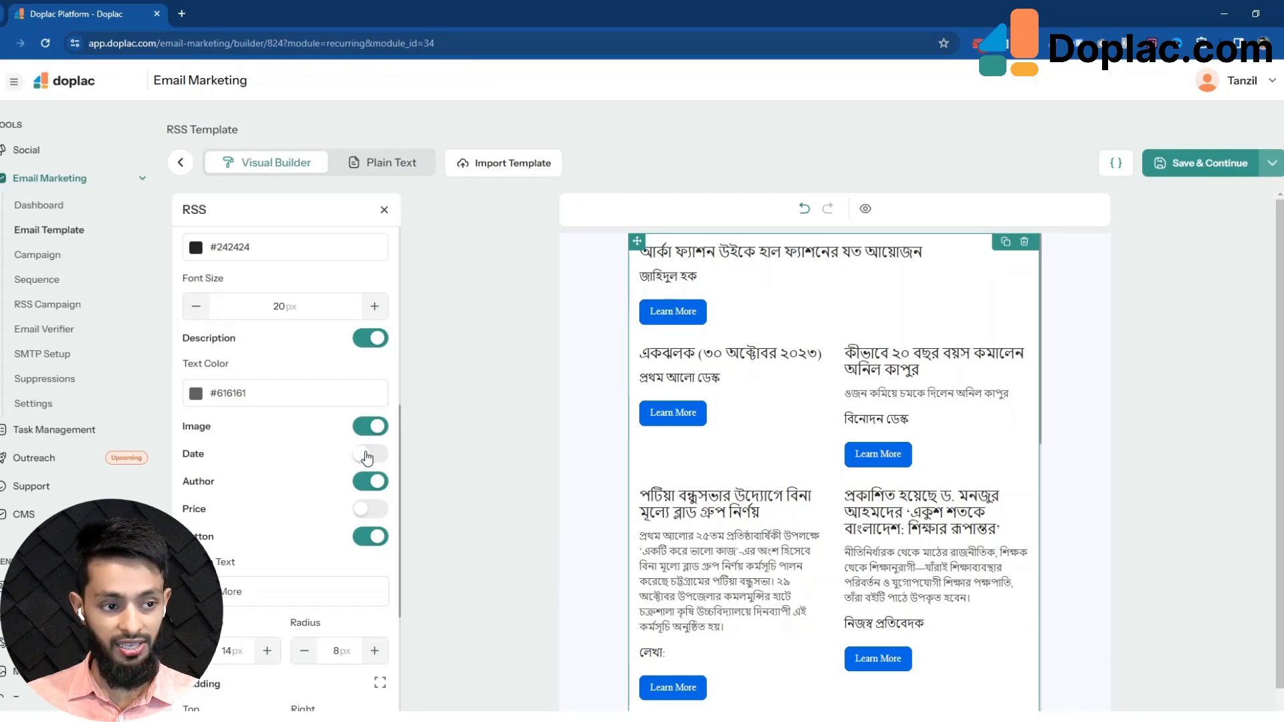
pyautogui.click(379, 456)
pyautogui.scroll(-3, 314, 461)
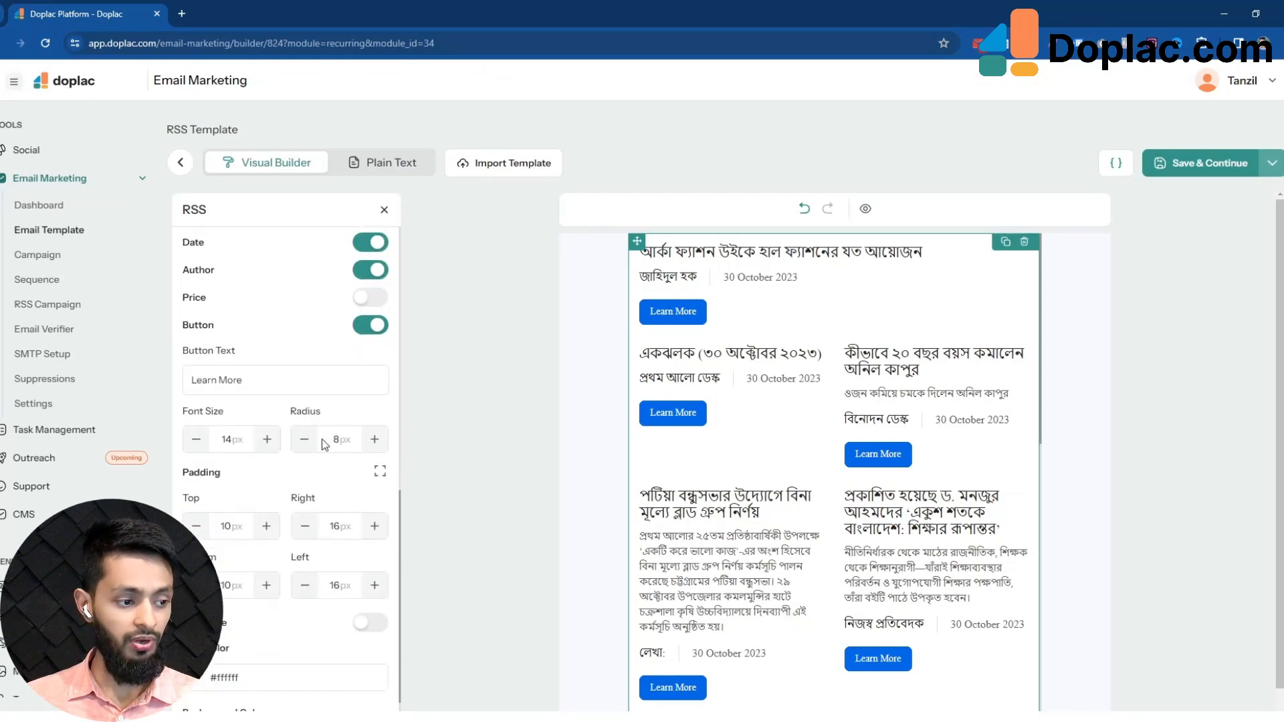
pyautogui.scroll(-2, 322, 438)
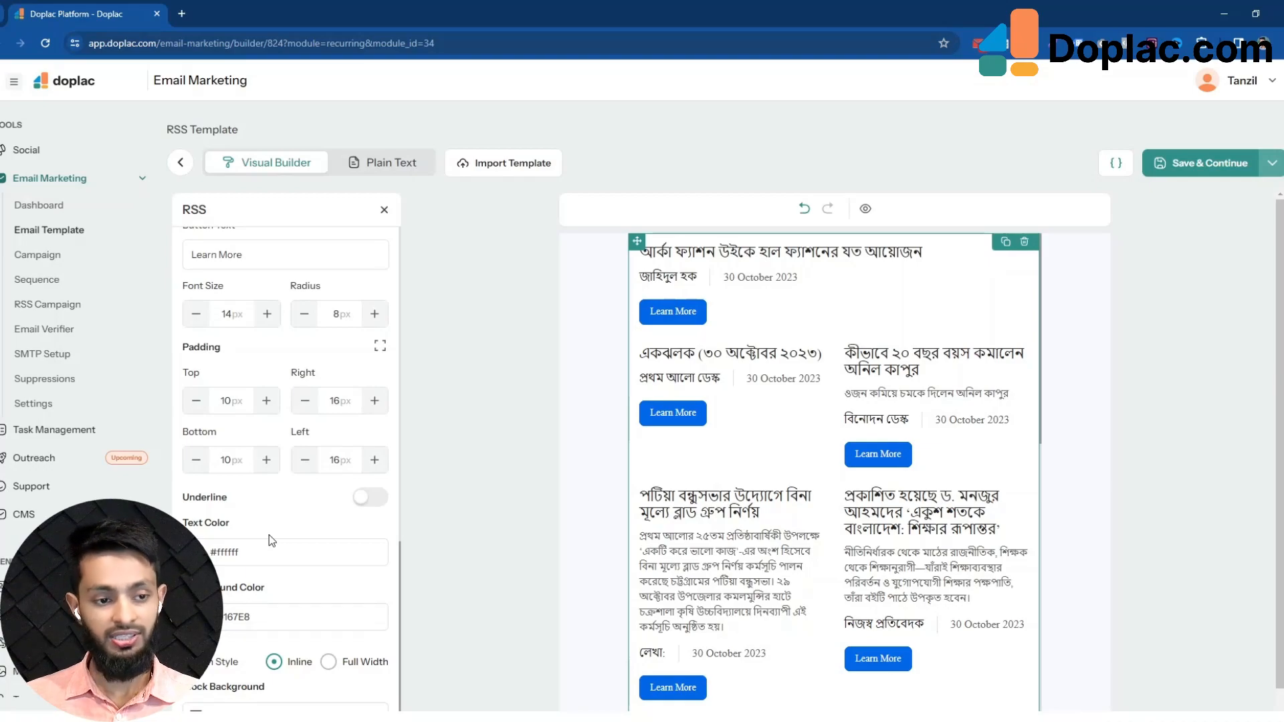
pyautogui.scroll(2, 269, 535)
pyautogui.scroll(6, 269, 539)
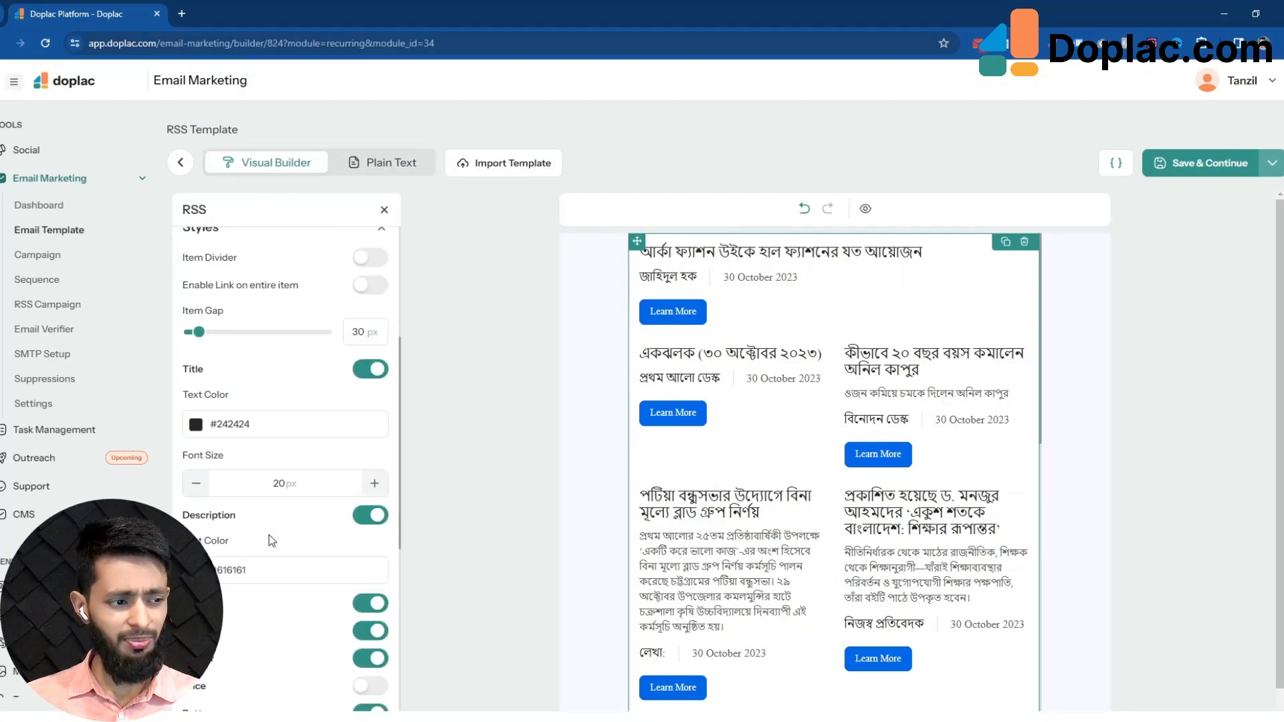
pyautogui.scroll(4, 294, 391)
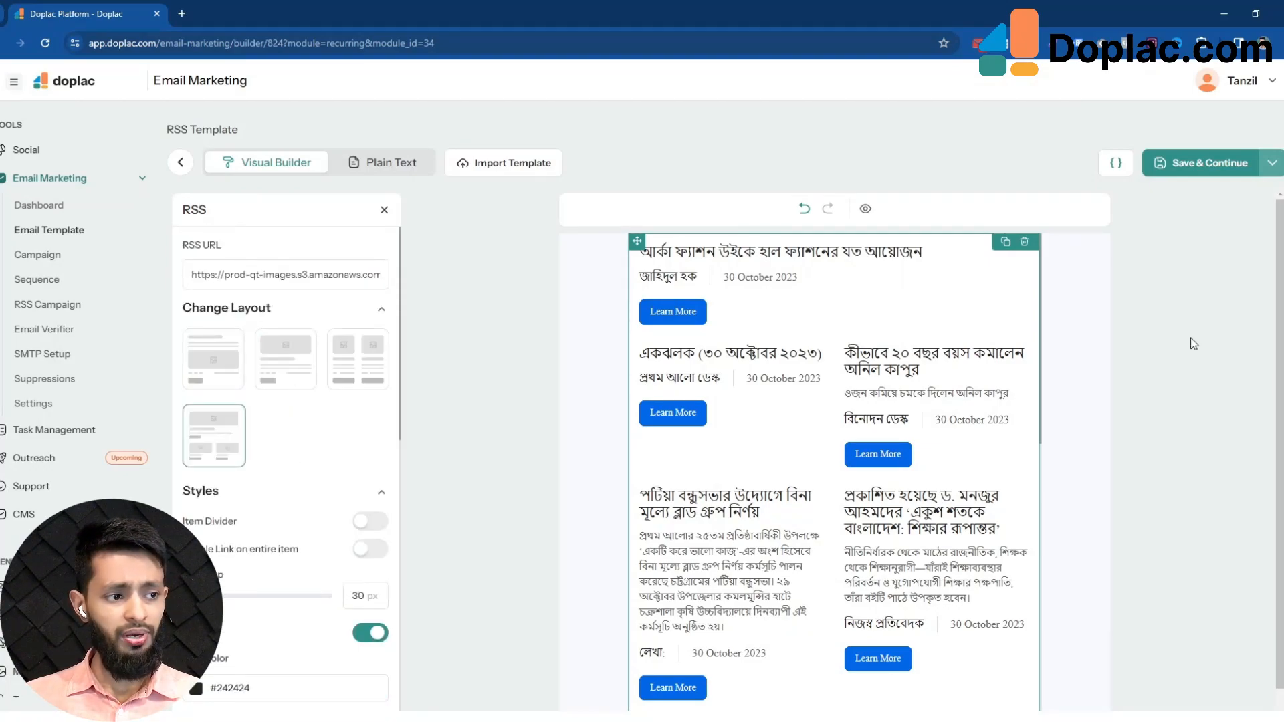